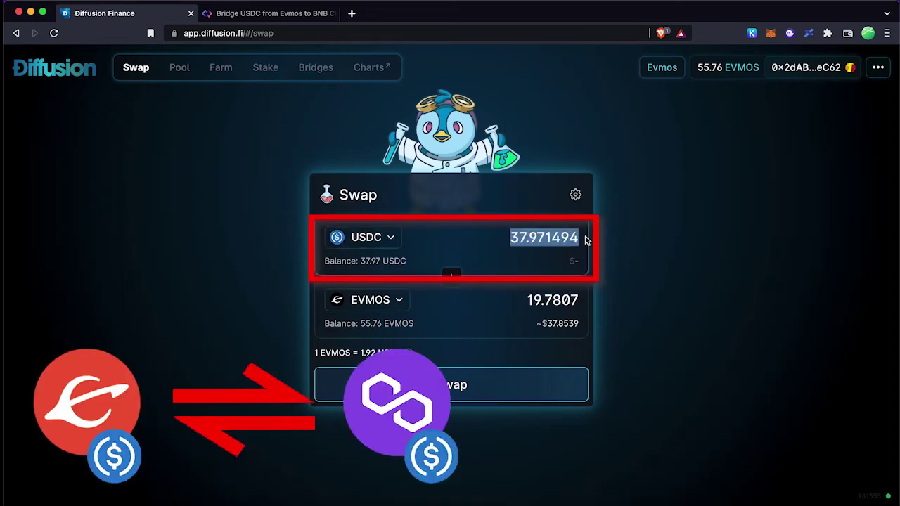
Switch to the Connext bridge page at bridge.connext.network and connect the MetaMask wallet
left_click(299, 14)
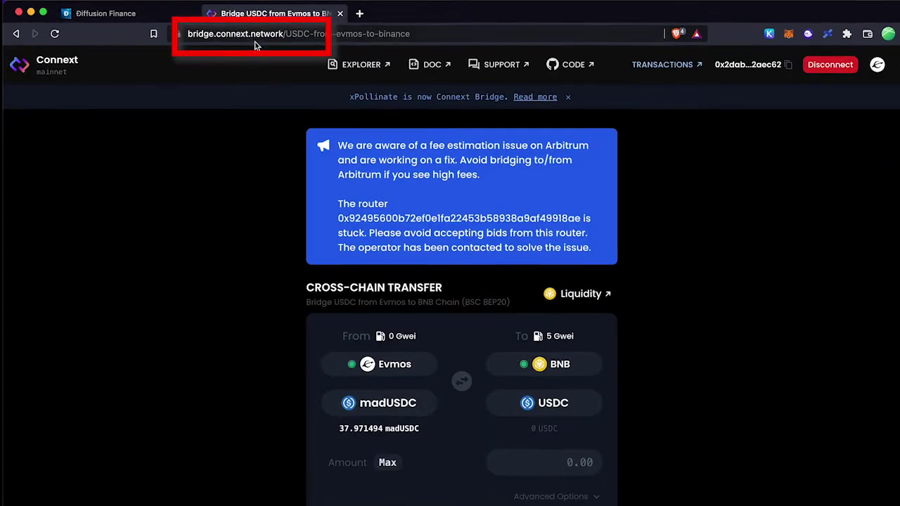
left_click_drag(295, 35, 191, 35)
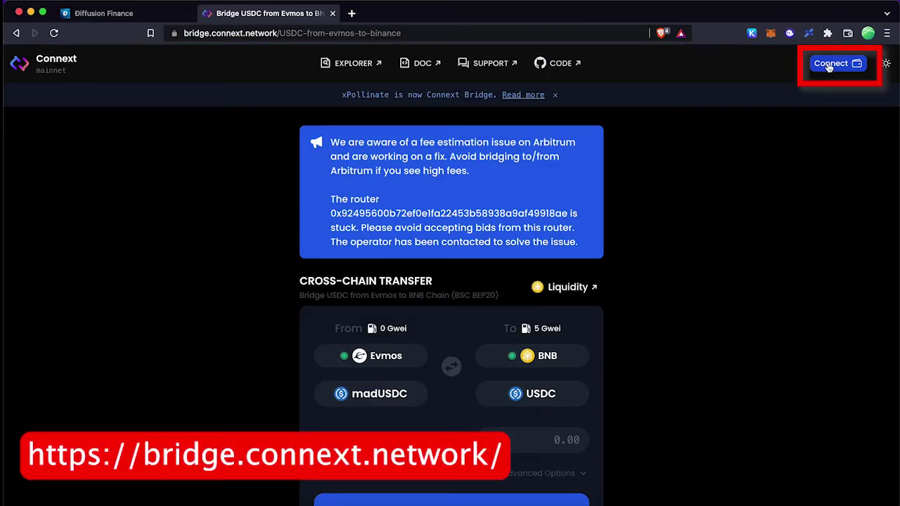
left_click(830, 64)
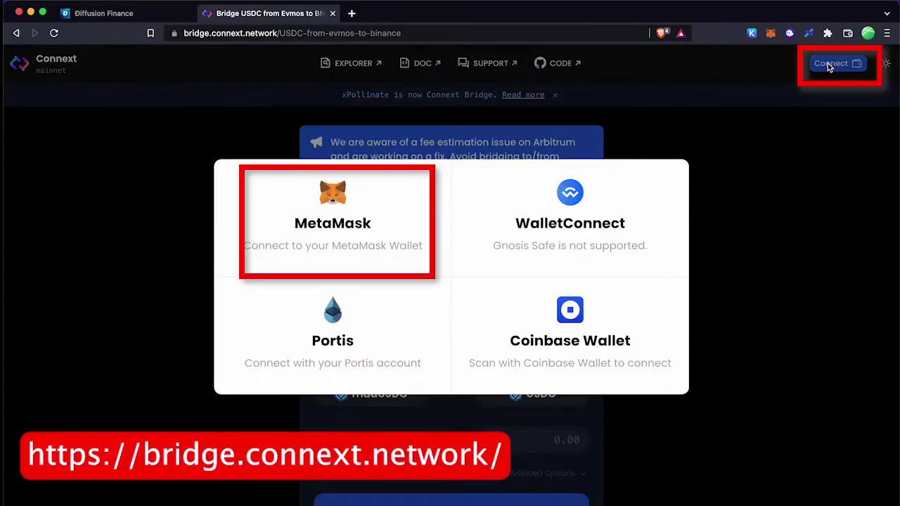
left_click(346, 225)
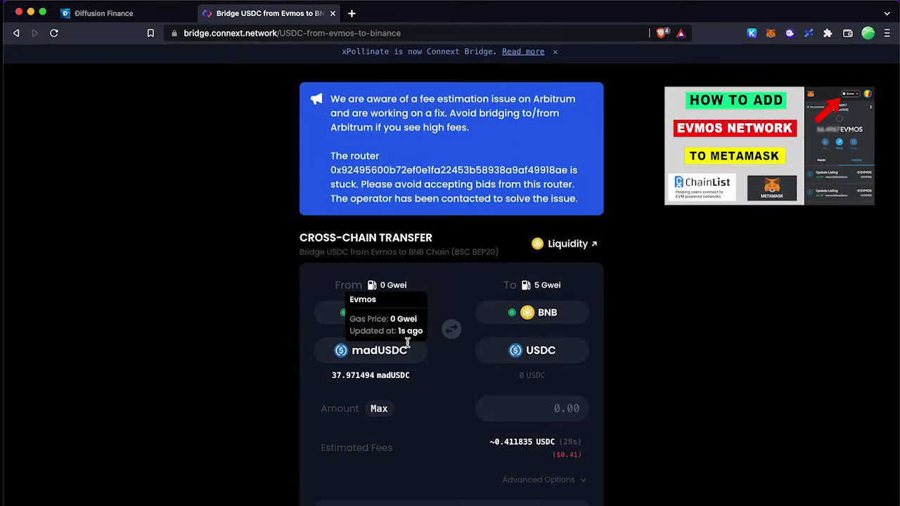
Set the cross-chain transfer's source network to Evmos and its destination network to Polygon
scroll(407, 337, "down", 4)
scroll(408, 345, "up", 1)
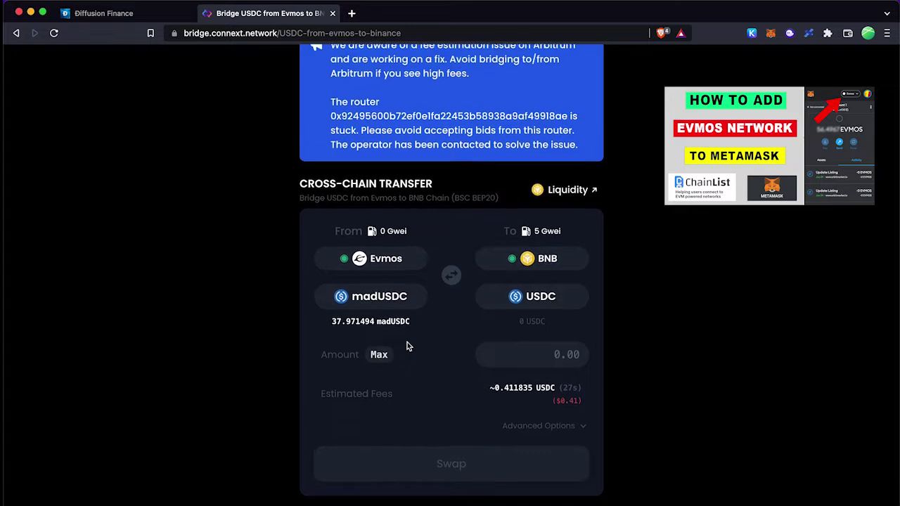
mouse_move(386, 360)
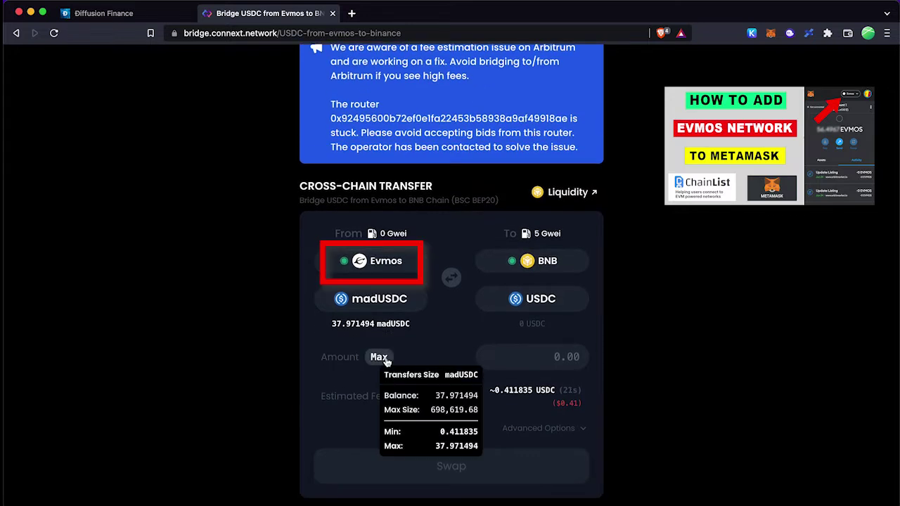
left_click(386, 265)
scroll(386, 269, "down", 5)
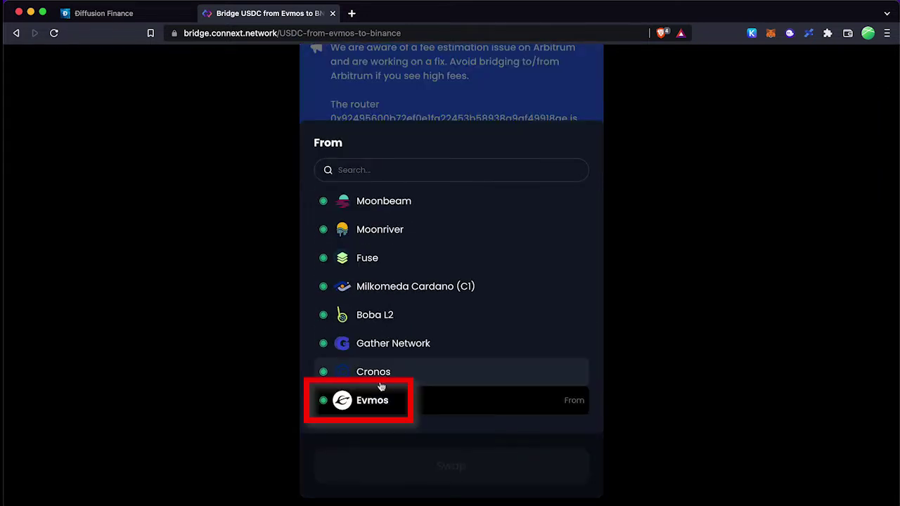
left_click(381, 401)
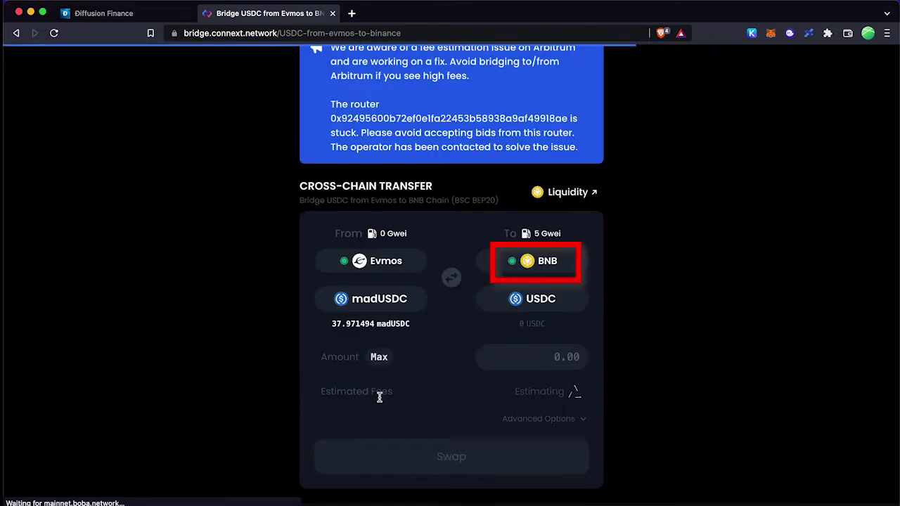
left_click(535, 262)
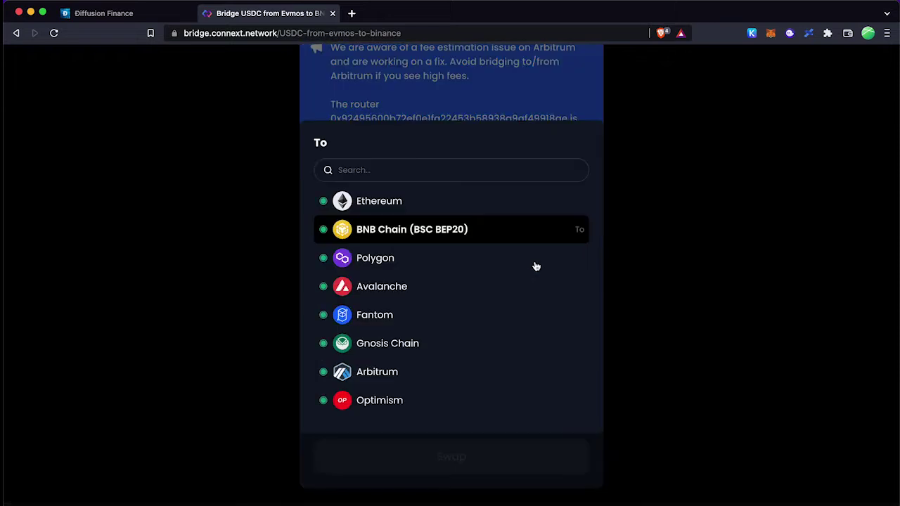
left_click(377, 261)
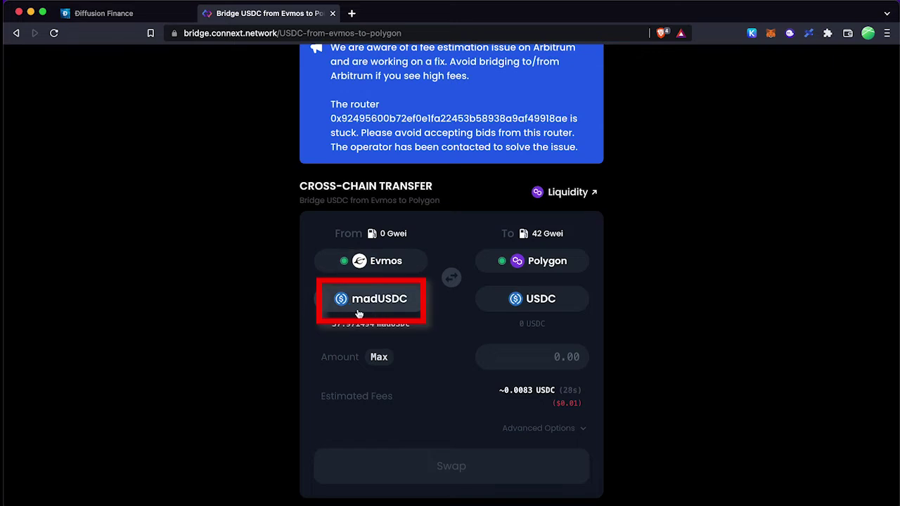
Choose madUSDC as the token to send from Evmos and USDC as the token to receive on Polygon
left_click(384, 306)
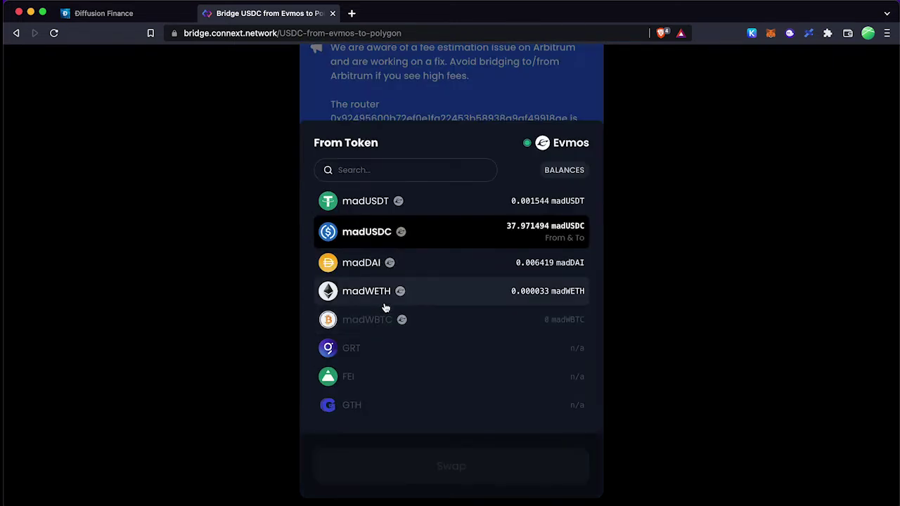
left_click(367, 234)
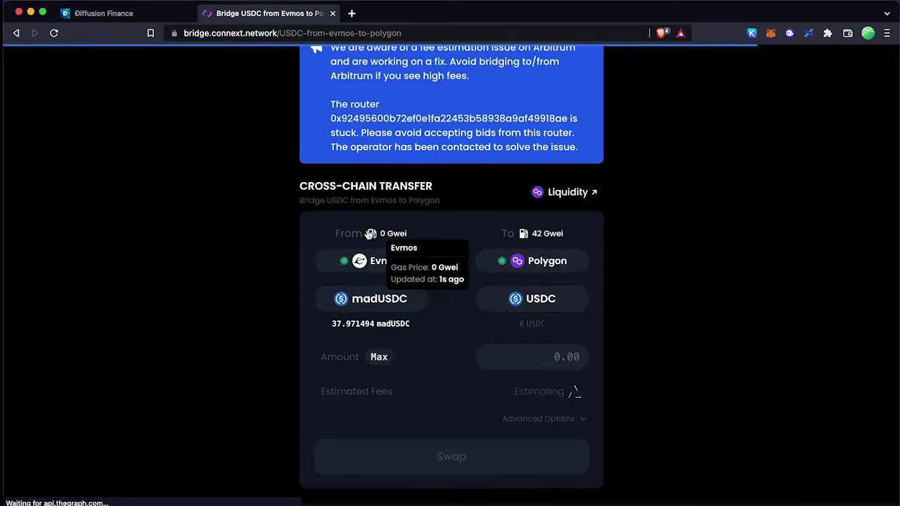
left_click(539, 310)
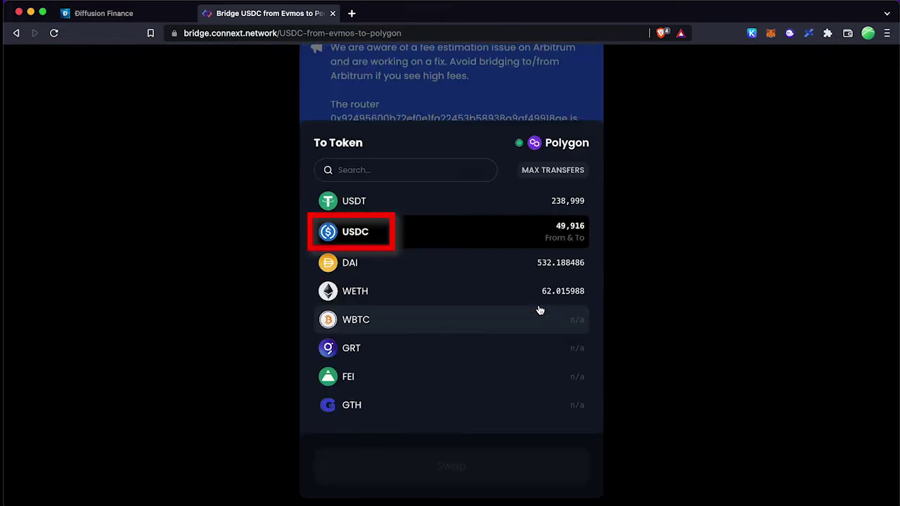
left_click(443, 243)
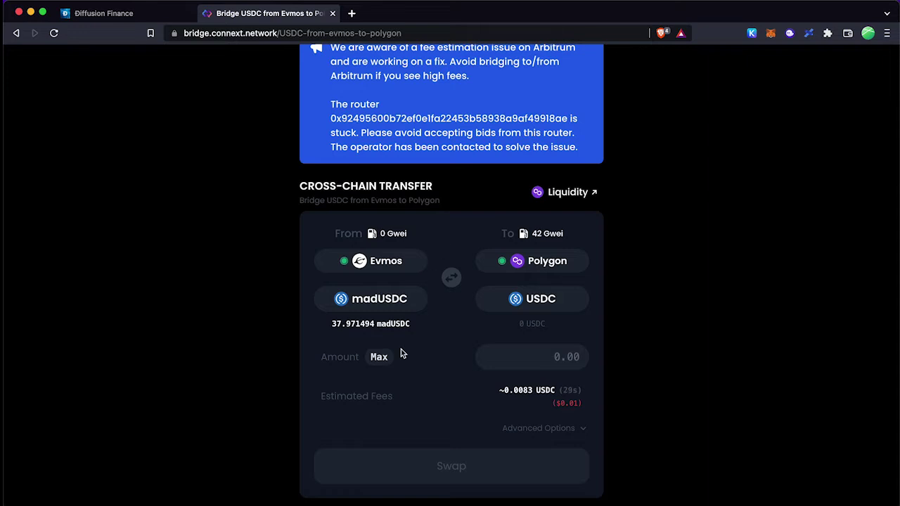
Set the transfer amount to the maximum, 37.971494 madUSDC, and check the transfer fees
mouse_move(380, 358)
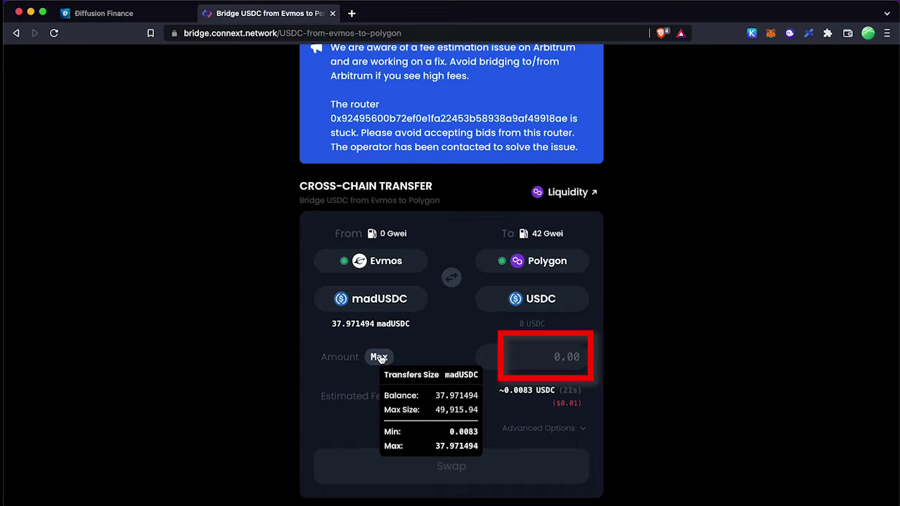
left_click(379, 358)
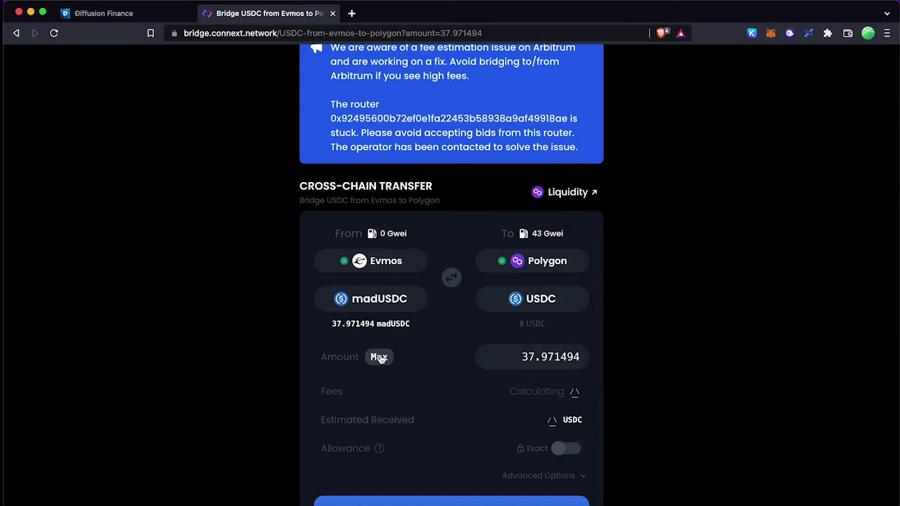
scroll(442, 408, "down", 1)
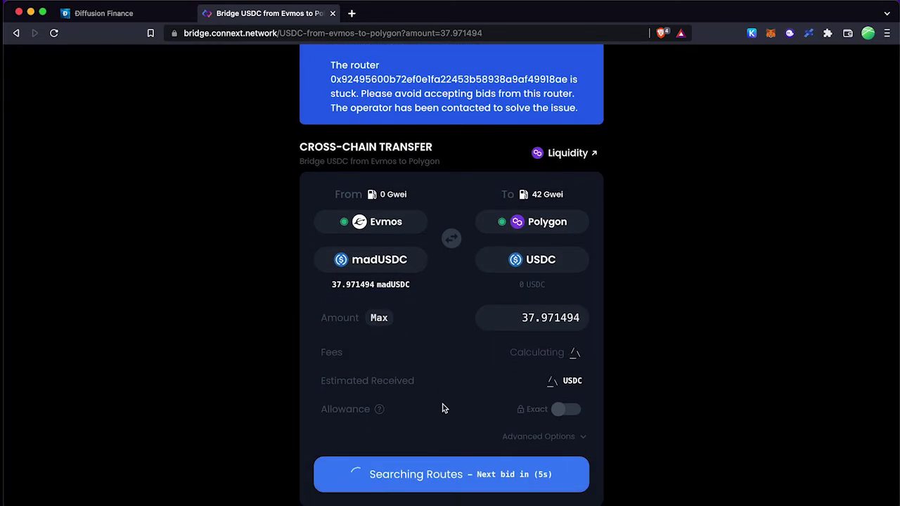
scroll(442, 408, "down", 1)
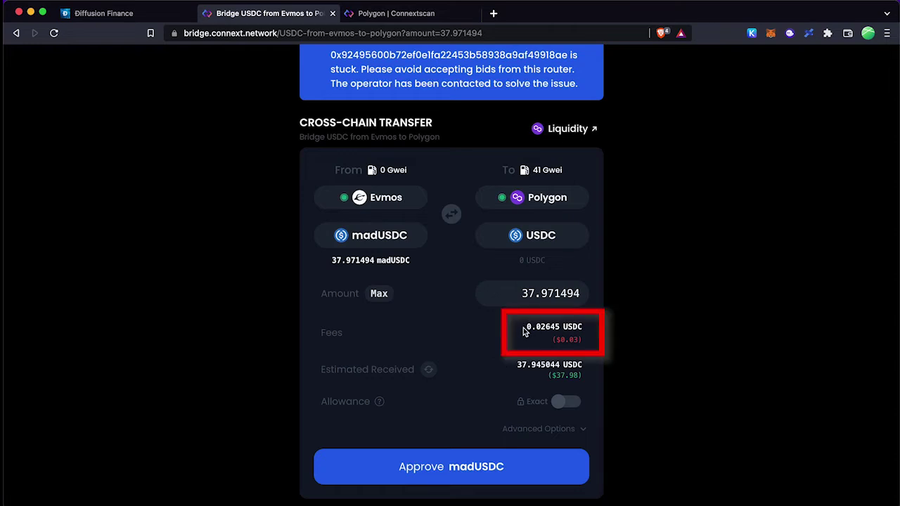
left_click_drag(526, 326, 582, 334)
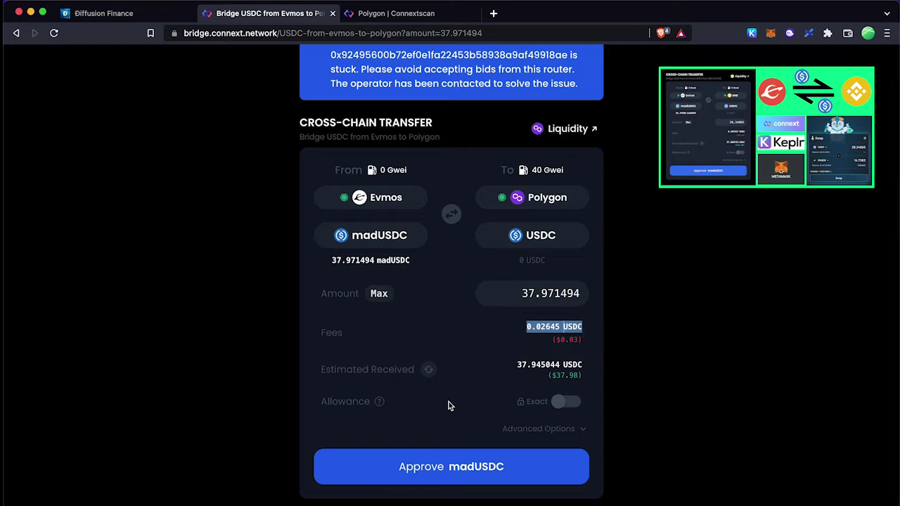
Approve madUSDC spending for the bridge, confirming the MetaMask permission request with the transaction fee priority set to High
left_click(452, 469)
scroll(806, 275, "down", 5)
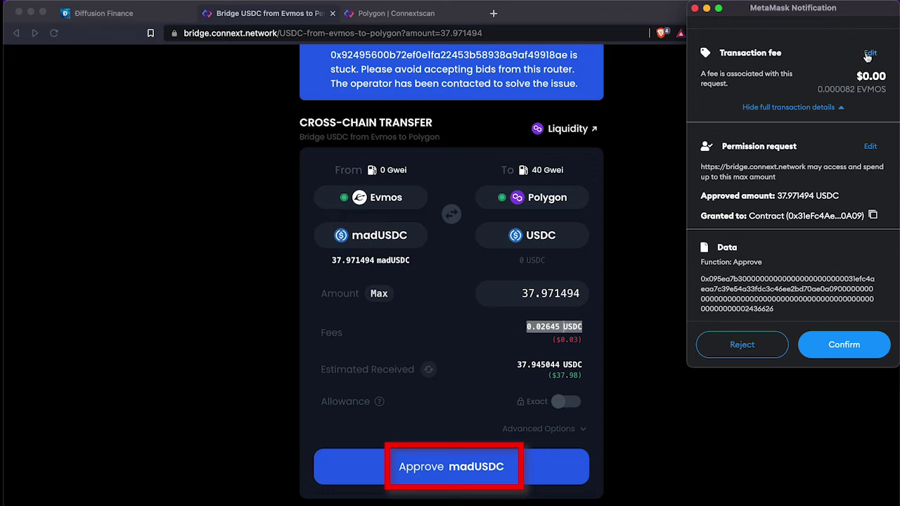
left_click(870, 53)
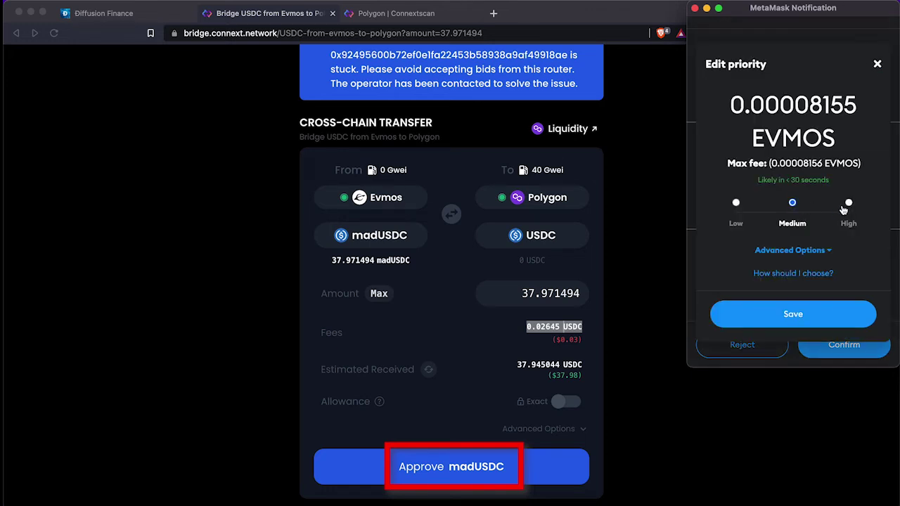
left_click(848, 203)
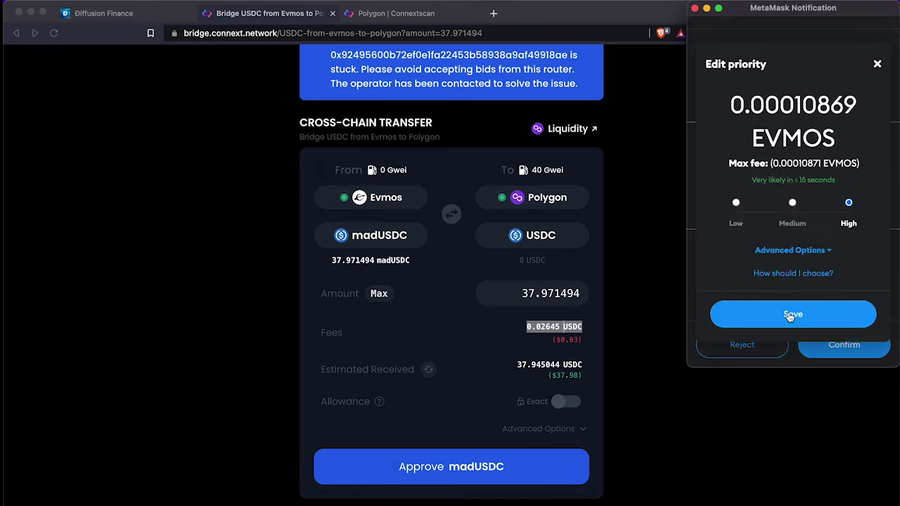
left_click(790, 315)
left_click(831, 348)
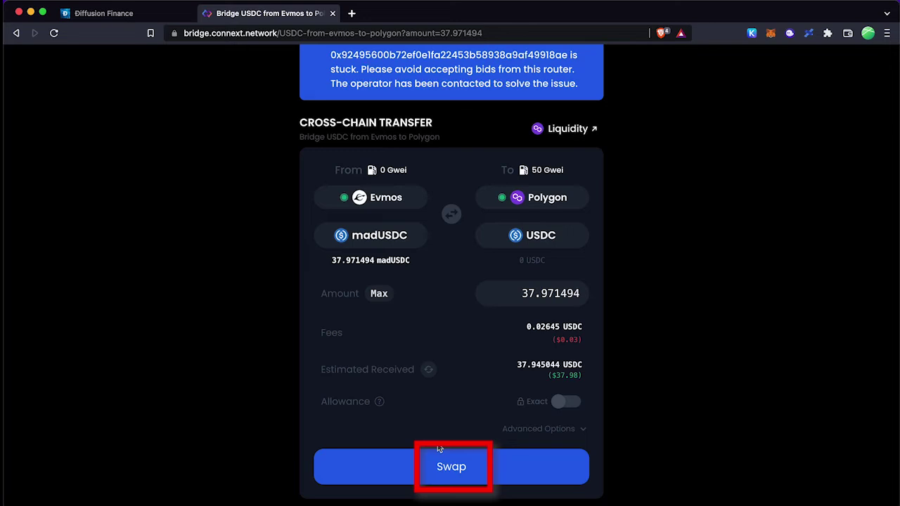
Submit and confirm the Evmos-to-Polygon swap, approving its MetaMask transaction with the gas fee priority set to High
left_click(442, 478)
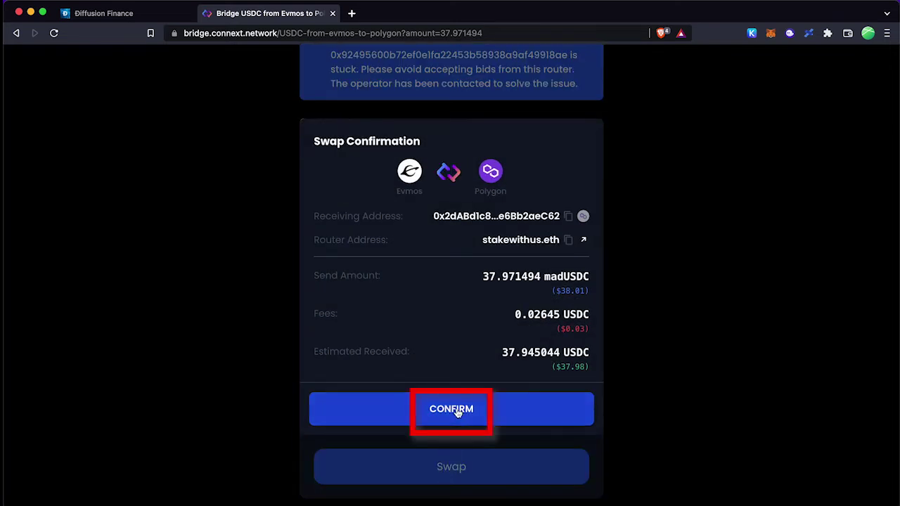
left_click(457, 413)
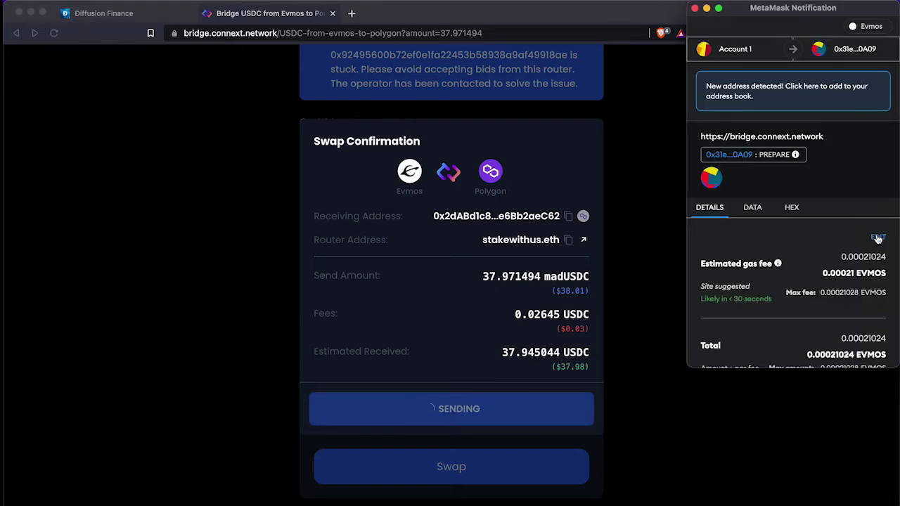
left_click(877, 238)
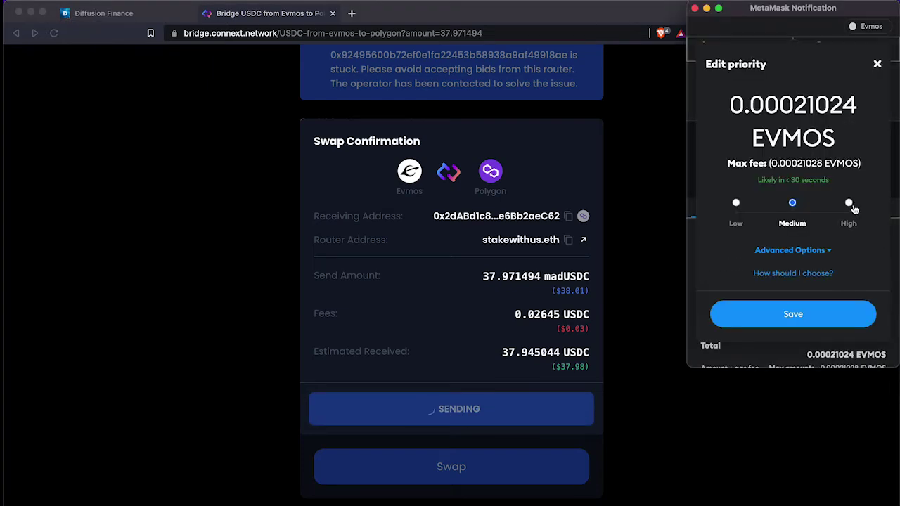
left_click(849, 204)
left_click(813, 313)
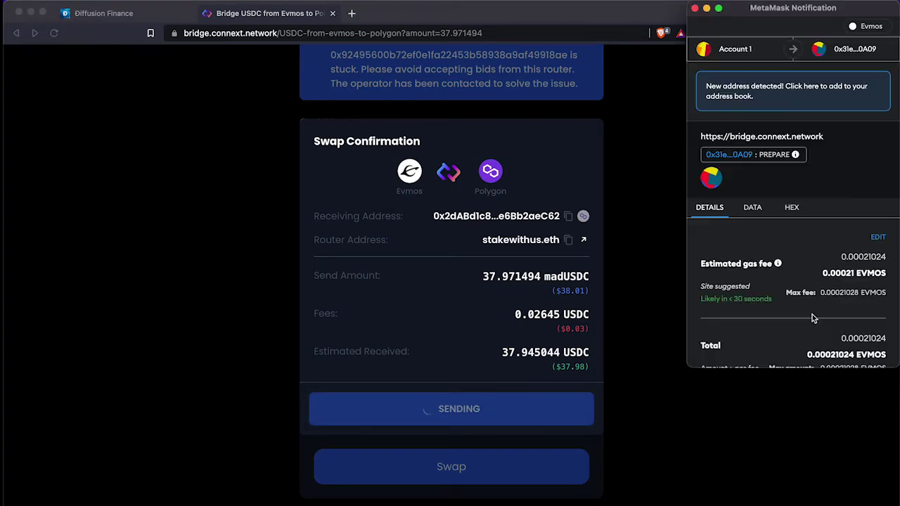
scroll(815, 320, "down", 2)
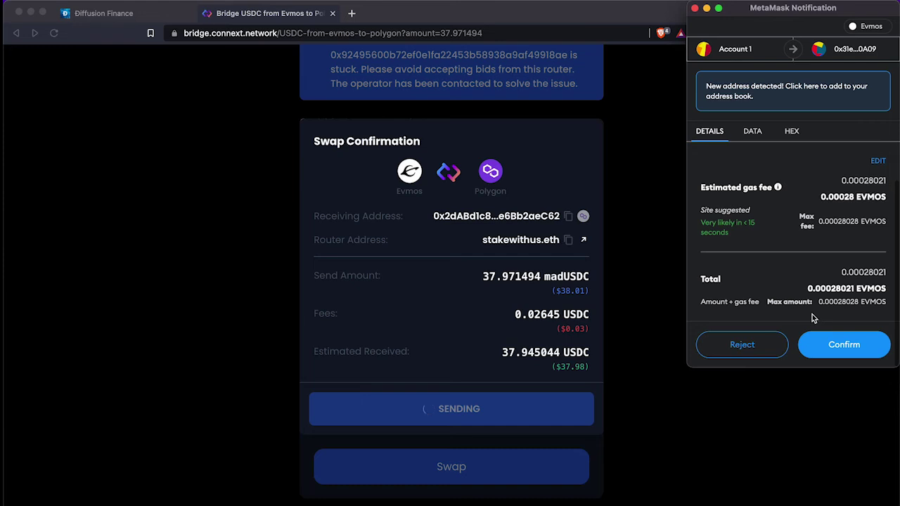
left_click(849, 350)
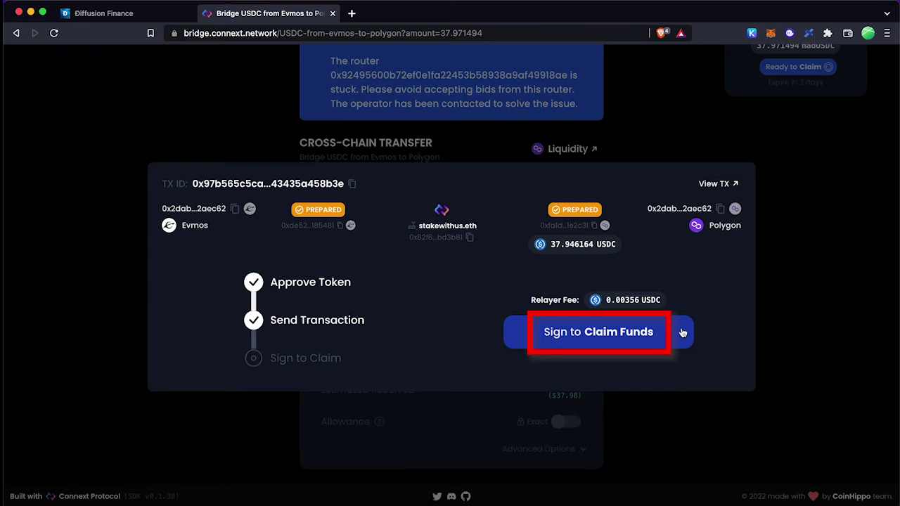
Claim the bridged USDC on Polygon by signing the MetaMask signature request
left_click(636, 334)
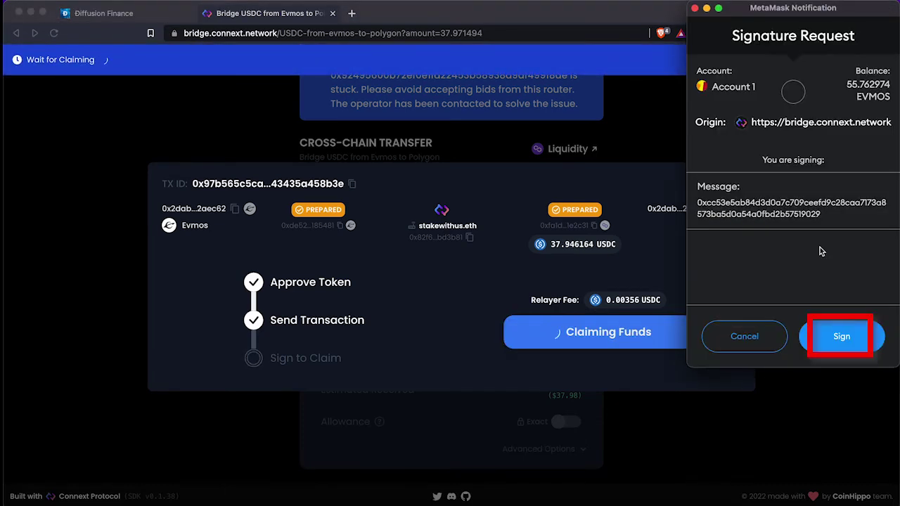
left_click(846, 334)
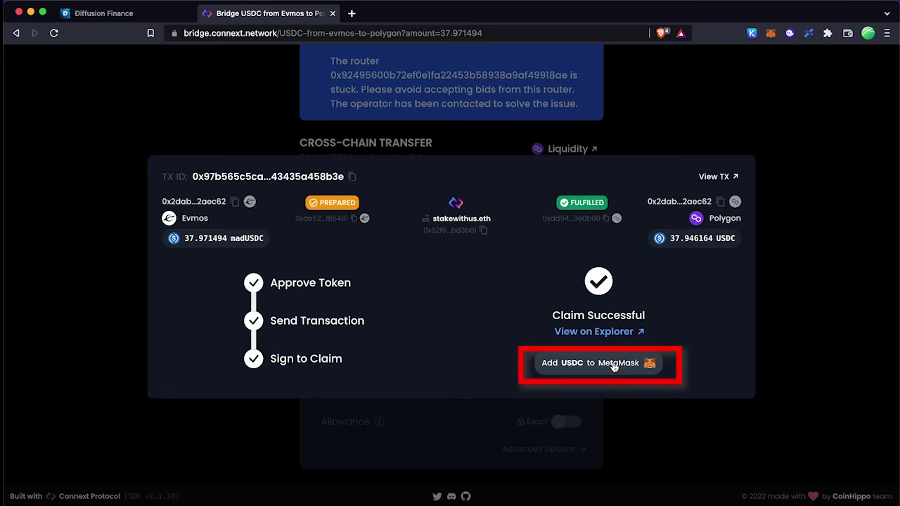
Add the USDC token to MetaMask, allowing the switch to Polygon Mainnet, and open the wallet
left_click(613, 366)
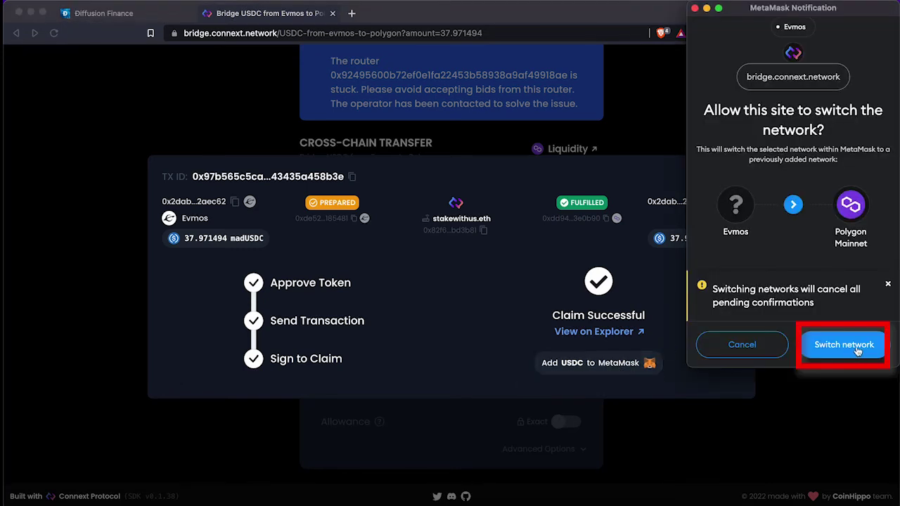
left_click(844, 345)
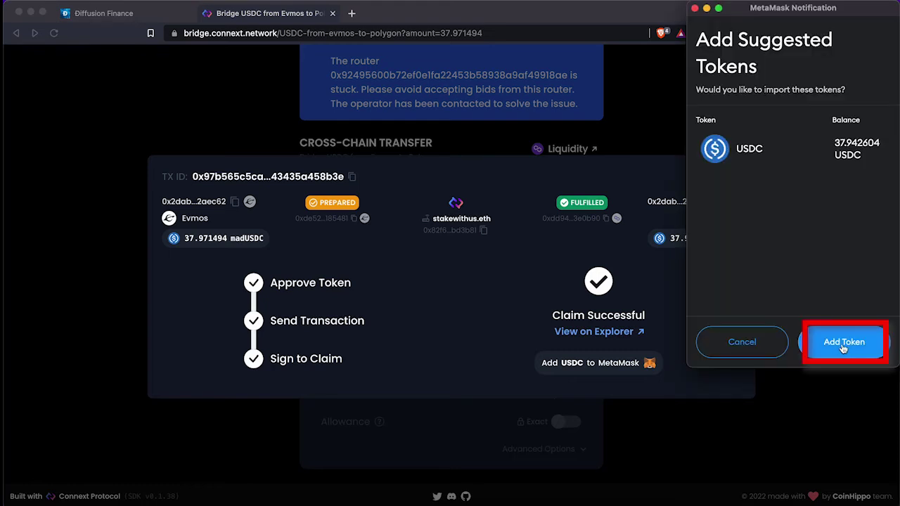
left_click(843, 343)
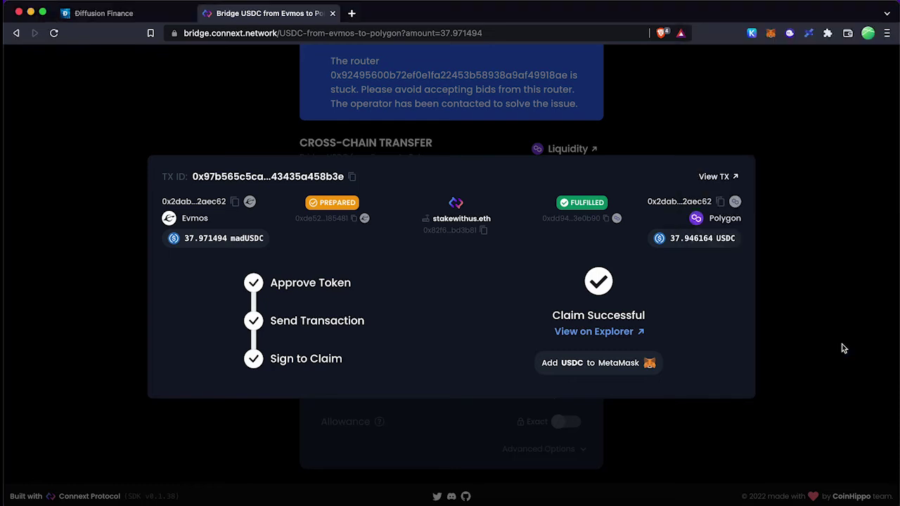
left_click(770, 33)
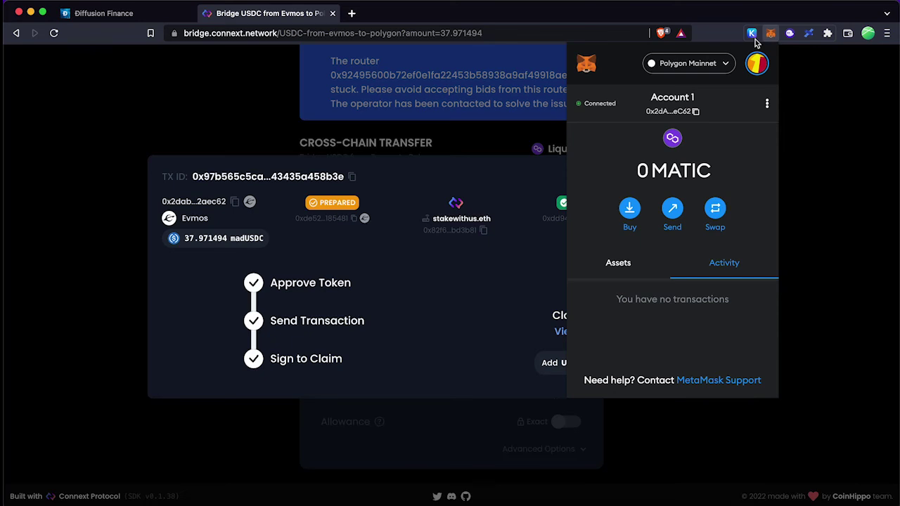
Check the MATIC and USDC balances in the wallet's asset list on Polygon Mainnet
left_click(617, 278)
scroll(629, 347, "down", 2)
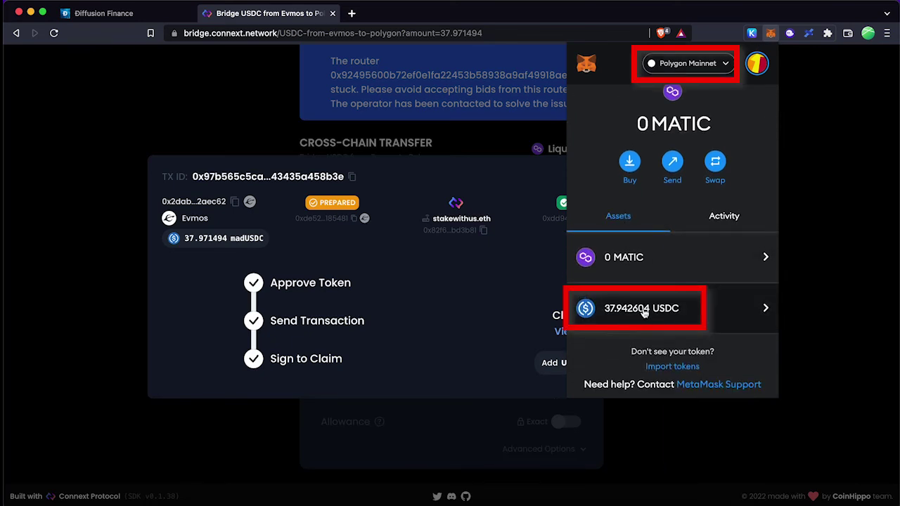
scroll(641, 313, "up", 2)
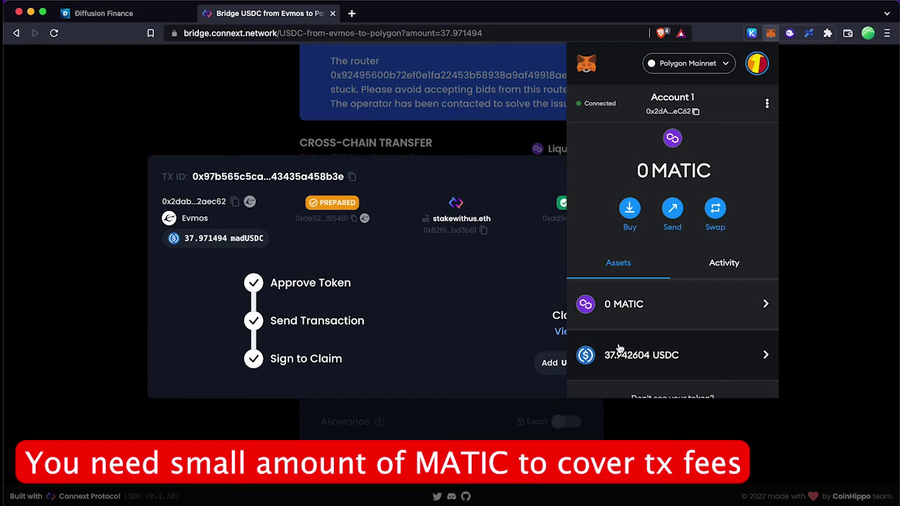
scroll(615, 363, "down", 1)
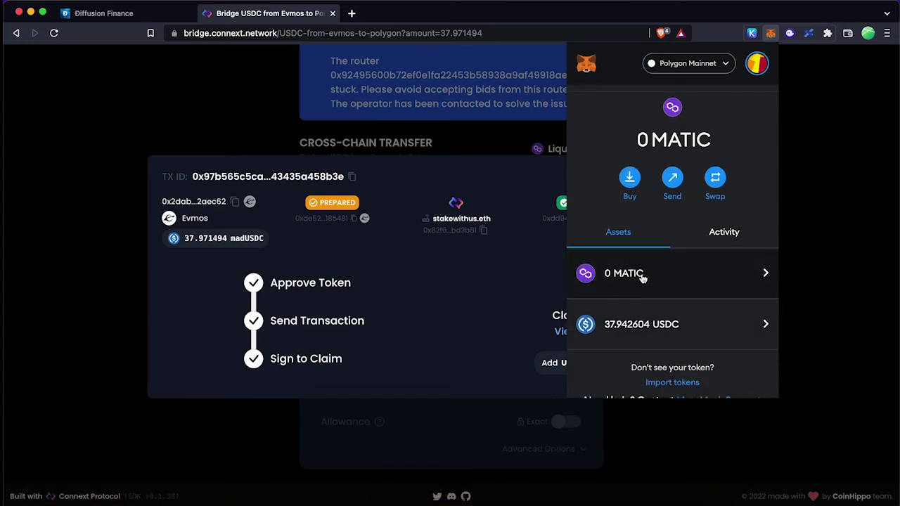
scroll(622, 304, "down", 2)
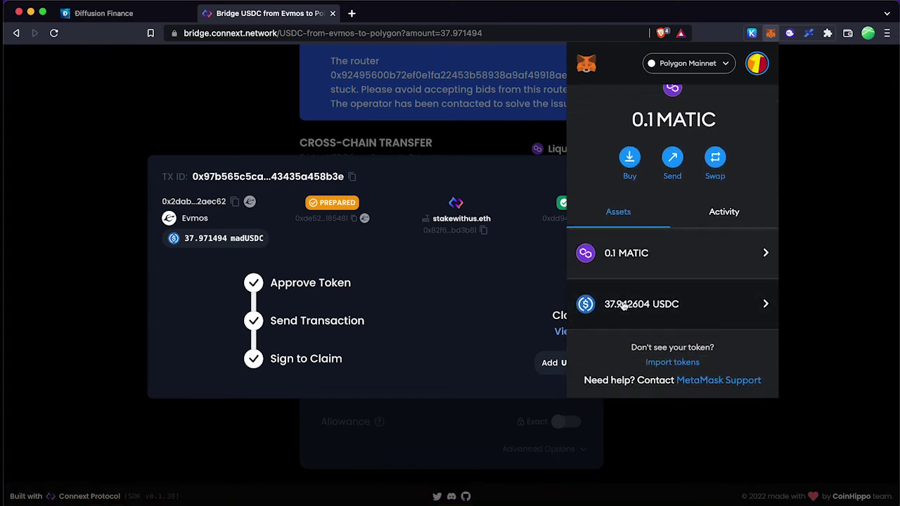
scroll(623, 306, "up", 2)
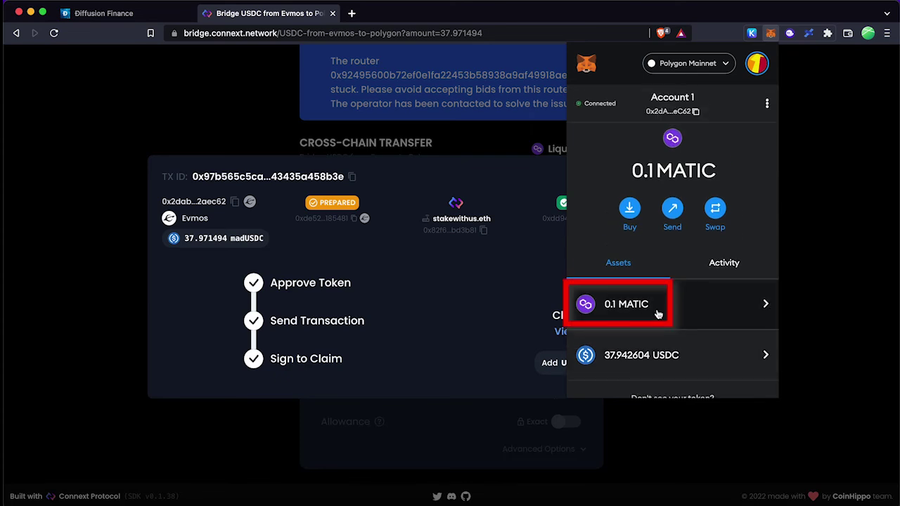
Send 1 USDC from the wallet to the second recent recipient address on Polygon and confirm the transaction
scroll(658, 314, "down", 2)
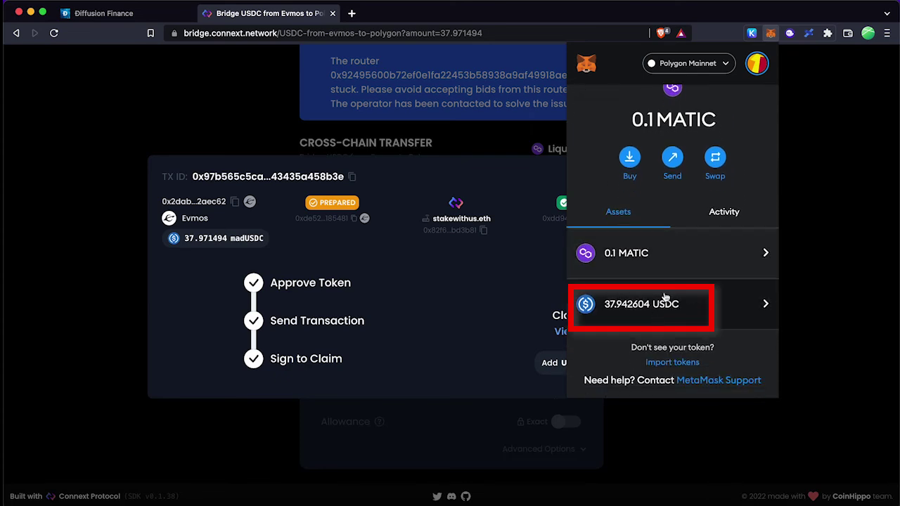
left_click(669, 305)
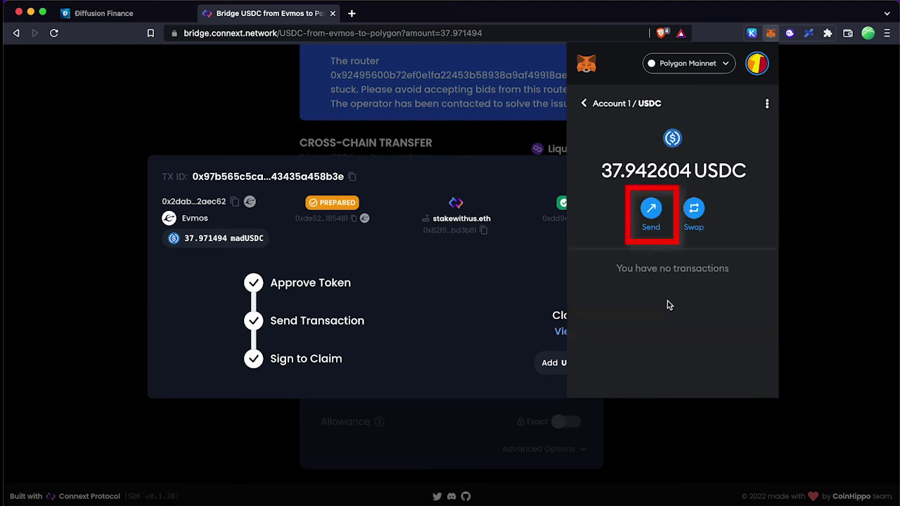
left_click(652, 211)
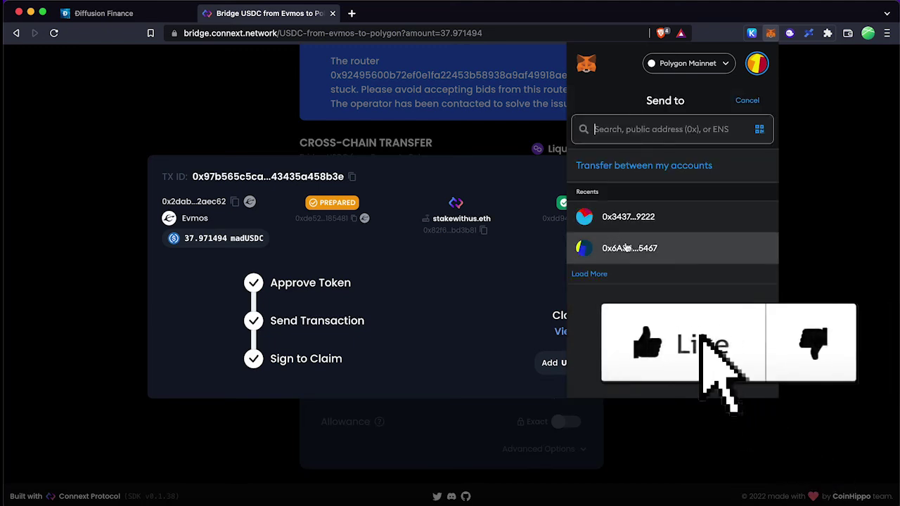
left_click(632, 248)
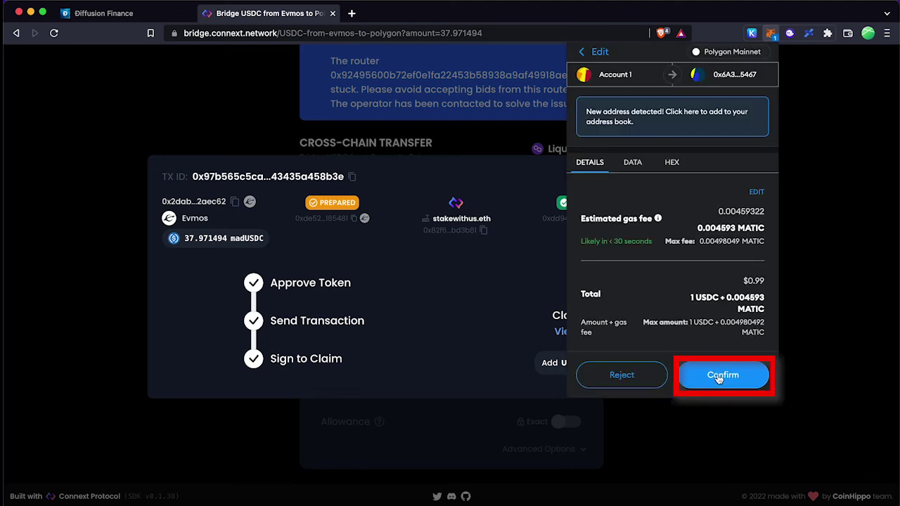
left_click(719, 378)
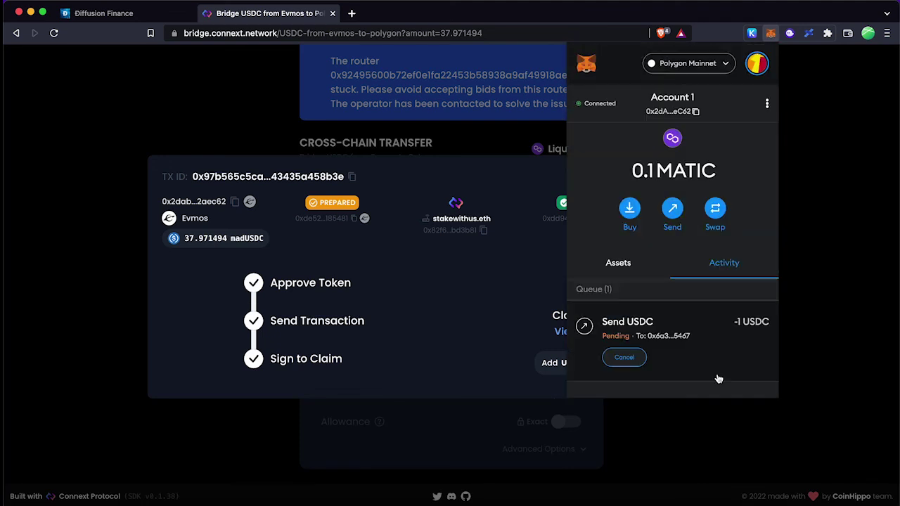